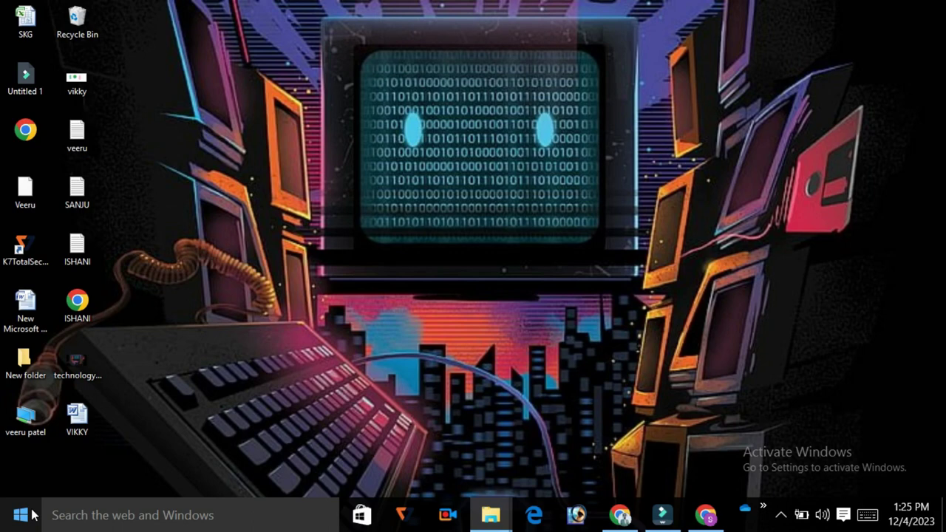
Step: Open Paint with a blank canvas
left_click(8, 521)
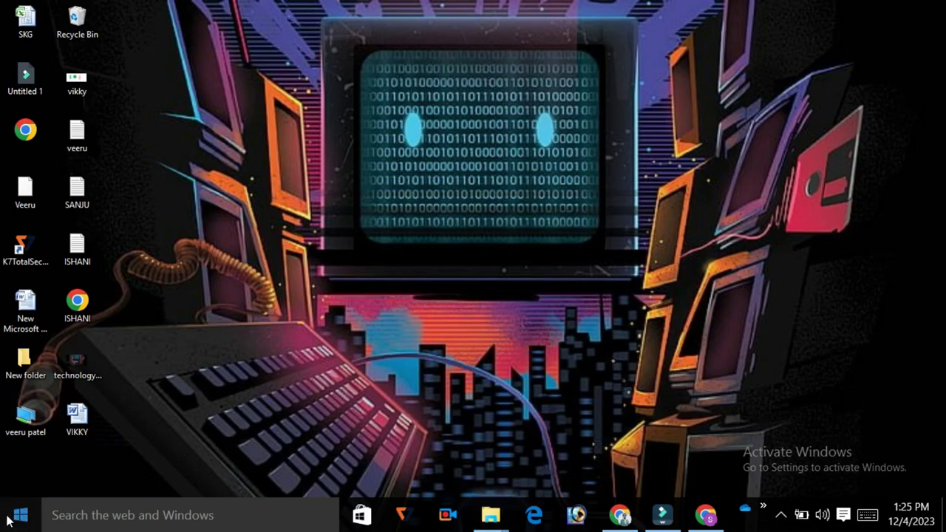
type("PAIN")
key("Return")
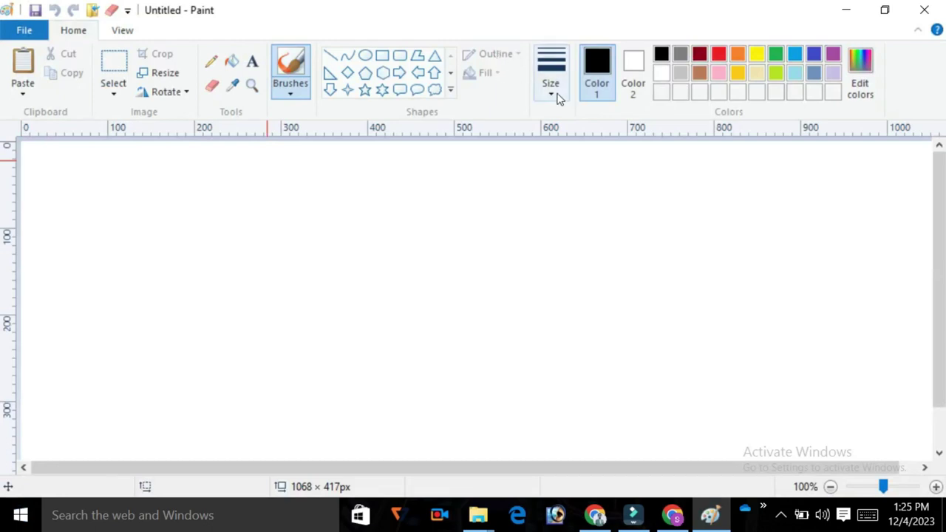
Step: Choose an outline thickness and draw a gold circle about 315 × 305 px near the middle of the canvas as the face
left_click(365, 55)
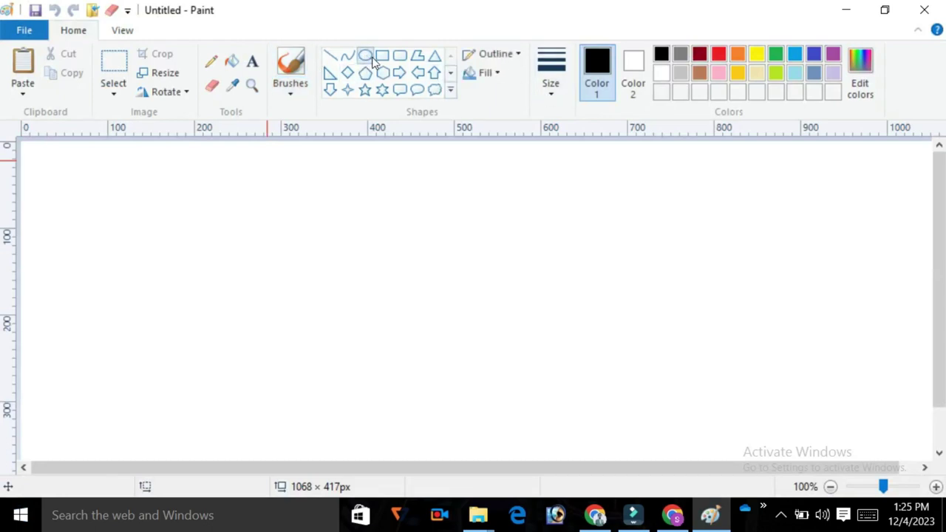
left_click(741, 78)
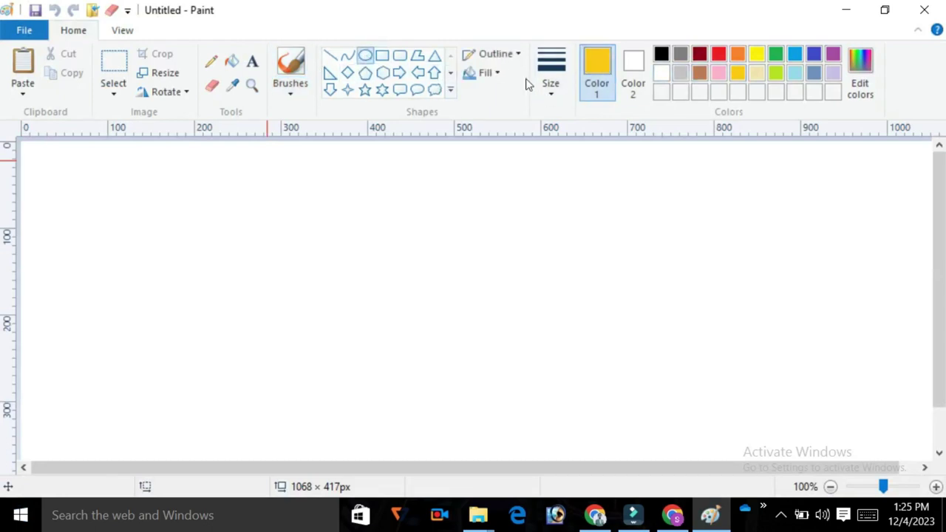
left_click(560, 95)
left_click(567, 157)
mouse_move(301, 172)
left_mouse_down()
mouse_move(525, 378)
mouse_move(574, 436)
left_mouse_up()
mouse_move(503, 340)
left_mouse_down()
mouse_move(490, 317)
mouse_move(497, 322)
left_mouse_up()
left_click(625, 245)
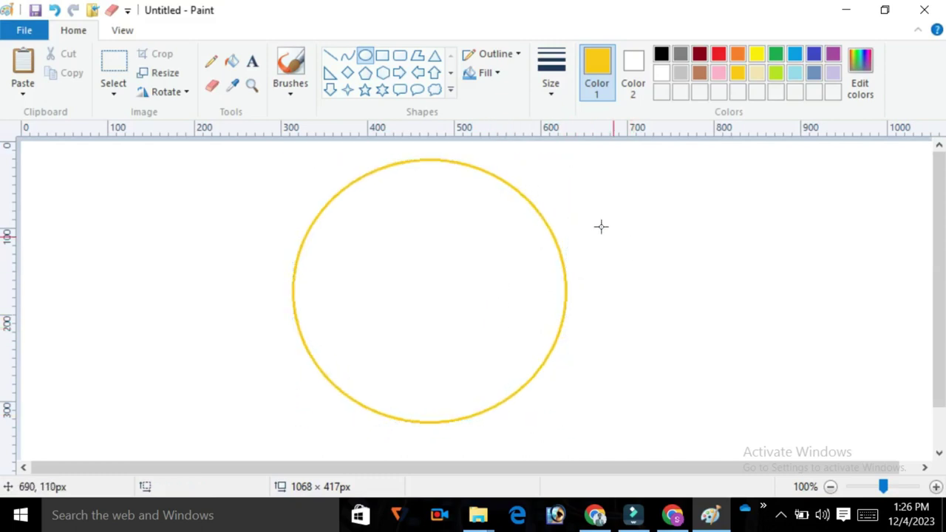
Step: Draw a brown upward-arching crescent about 70 px wide from two curves as the eye in the face's upper-left area
left_click(347, 56)
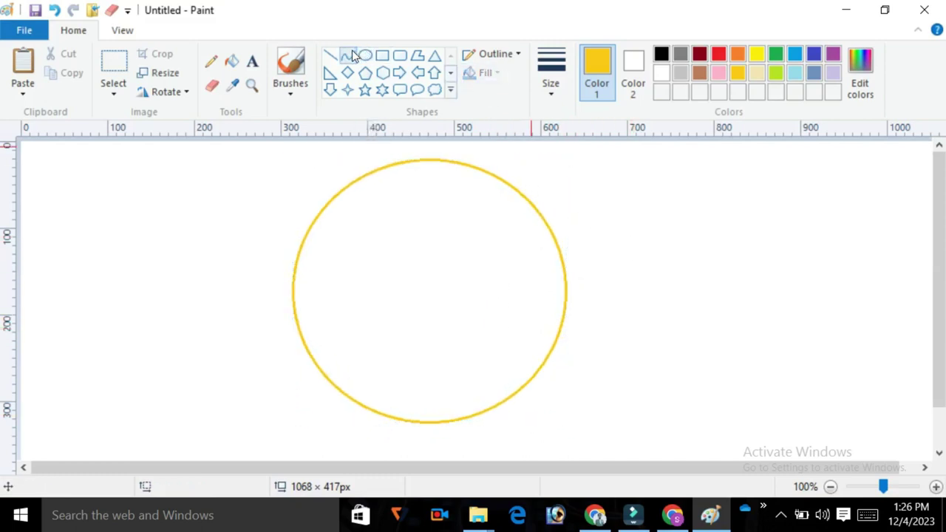
left_click(699, 73)
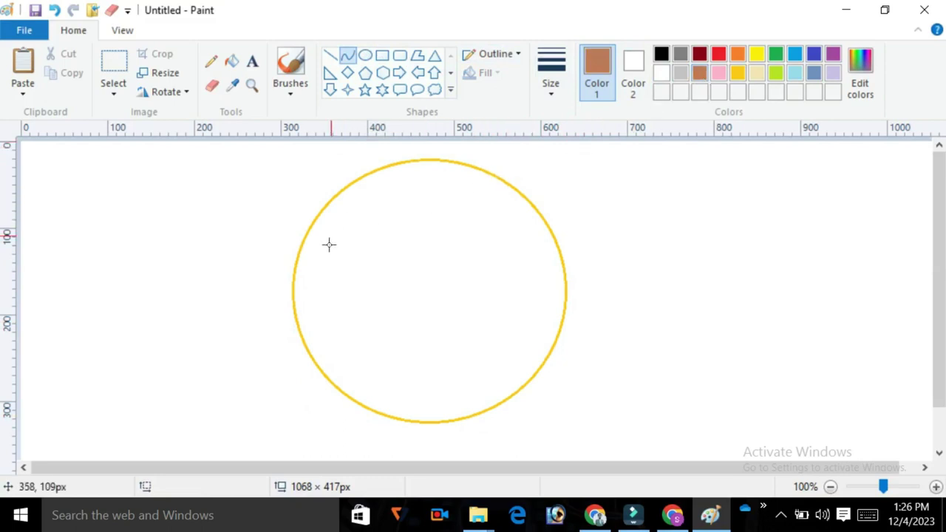
left_click_drag(334, 257, 379, 243)
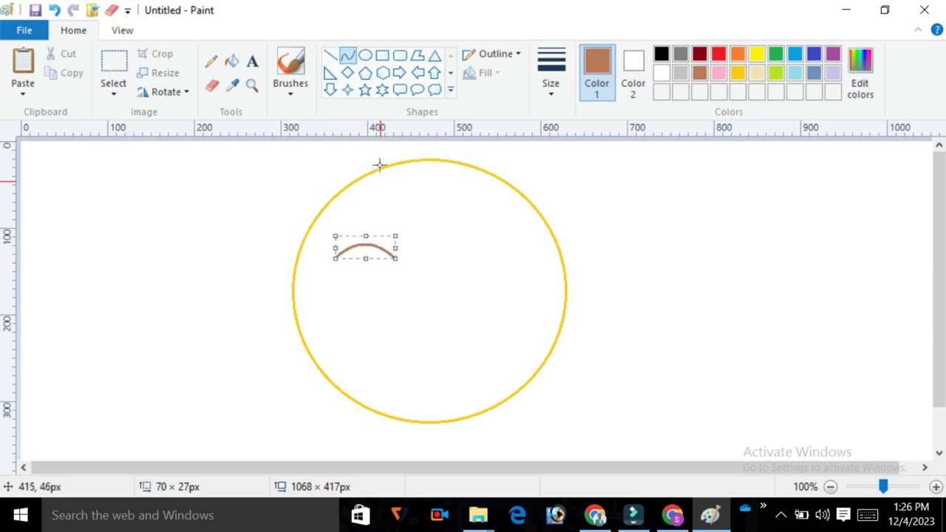
left_click(346, 57)
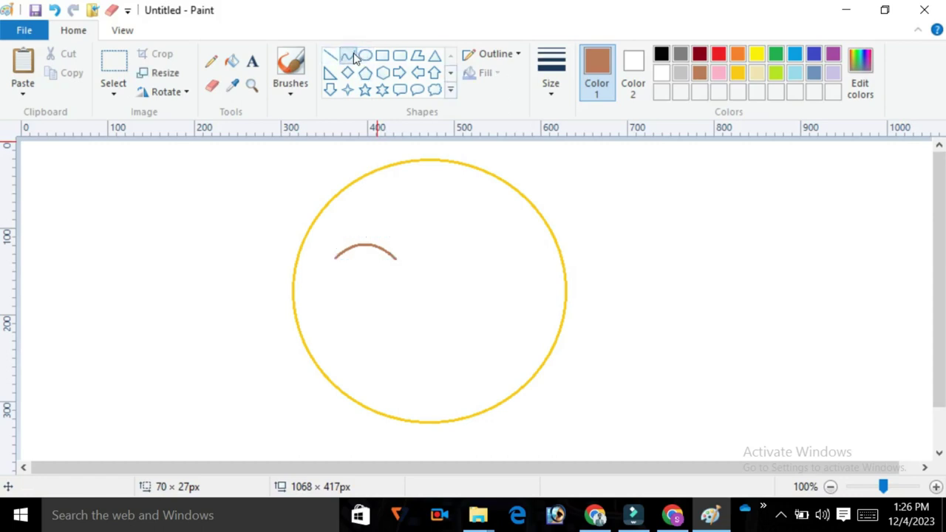
left_click_drag(336, 256, 397, 257)
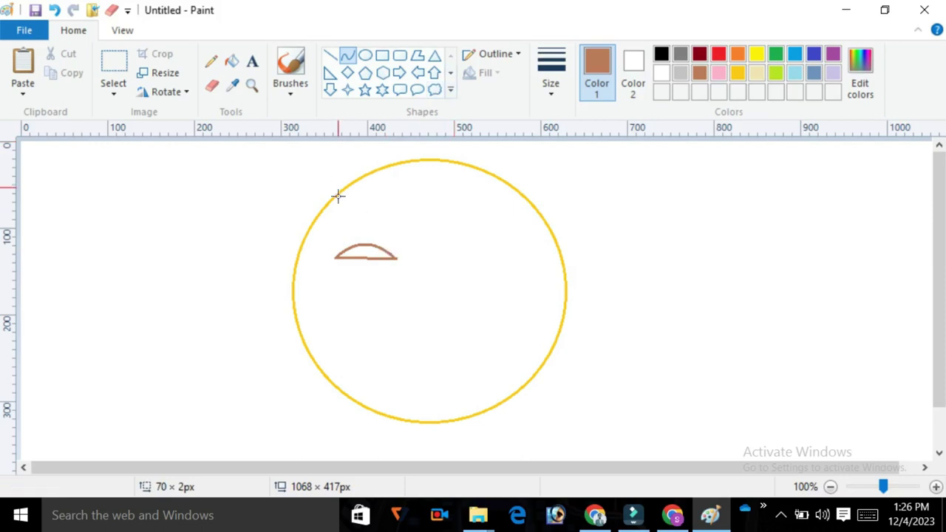
left_click_drag(351, 257, 390, 217)
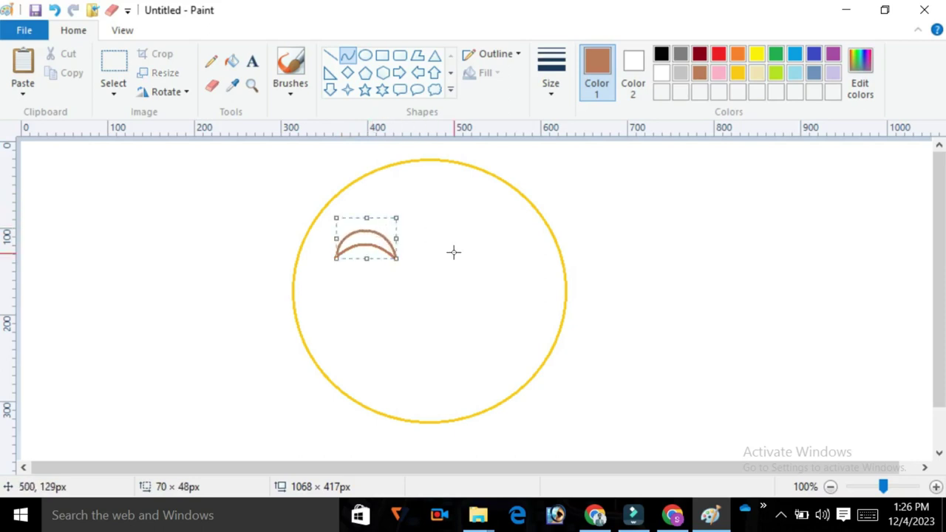
left_click(418, 277)
Step: Duplicate the crescent eye using a rectangular selection and place the copy in the face's upper-right area
left_click(114, 88)
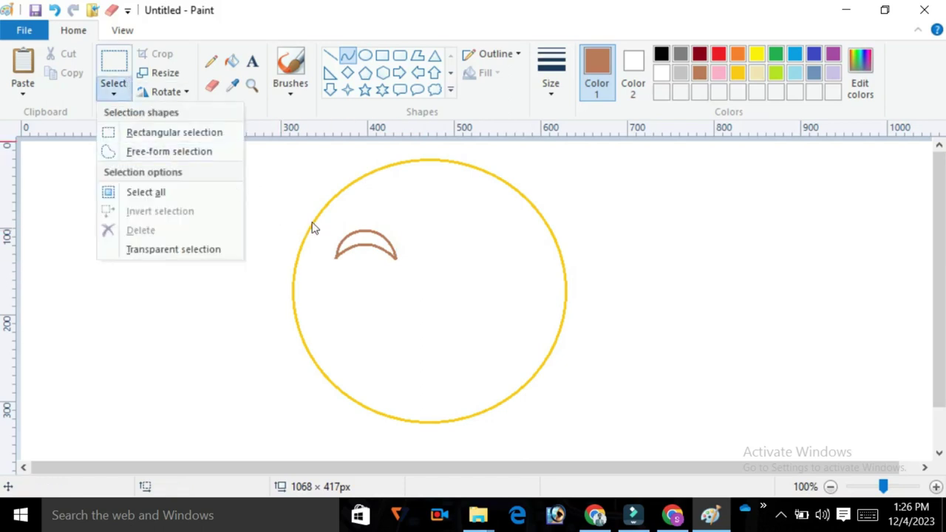
left_click(177, 133)
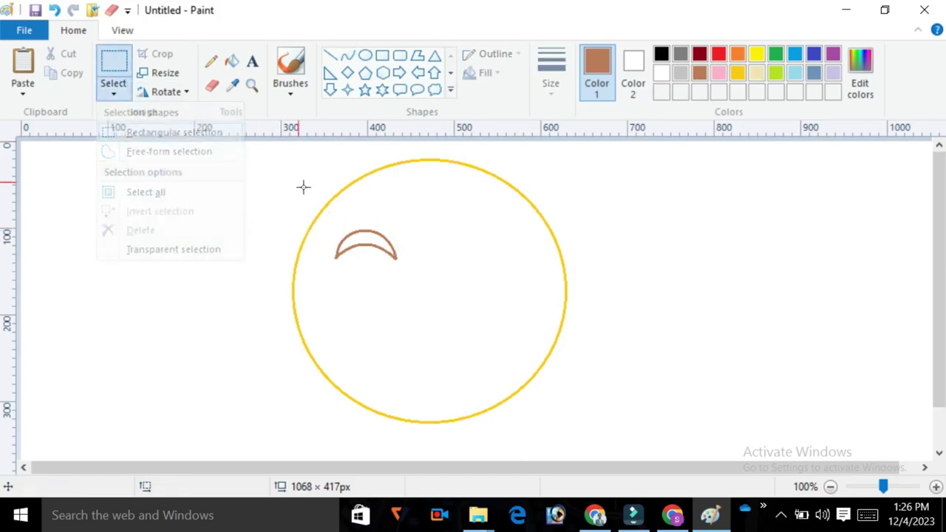
left_click_drag(327, 211, 412, 283)
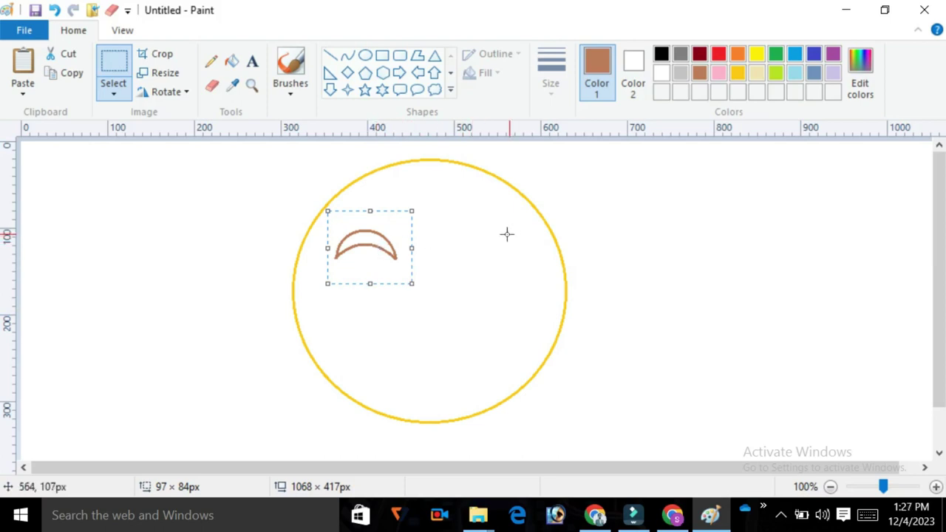
right_click(474, 252)
left_click(490, 301)
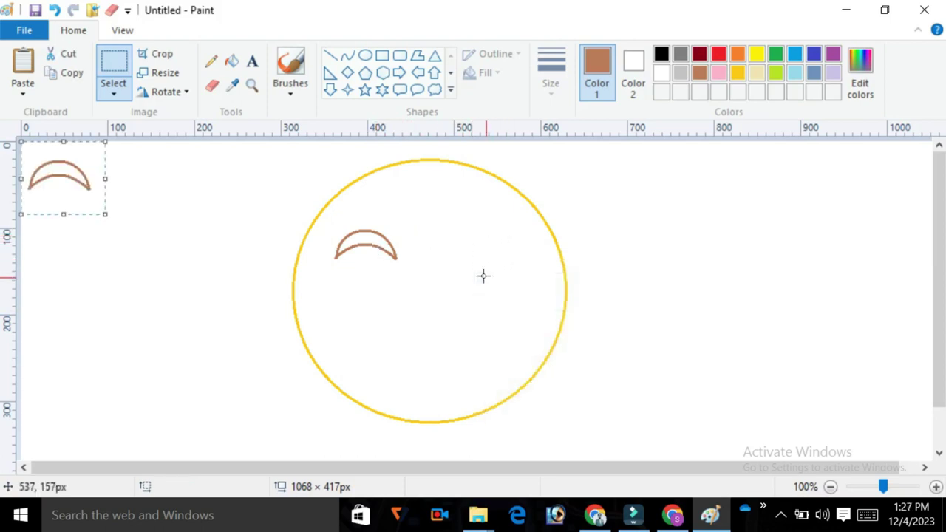
left_click_drag(68, 183, 490, 259)
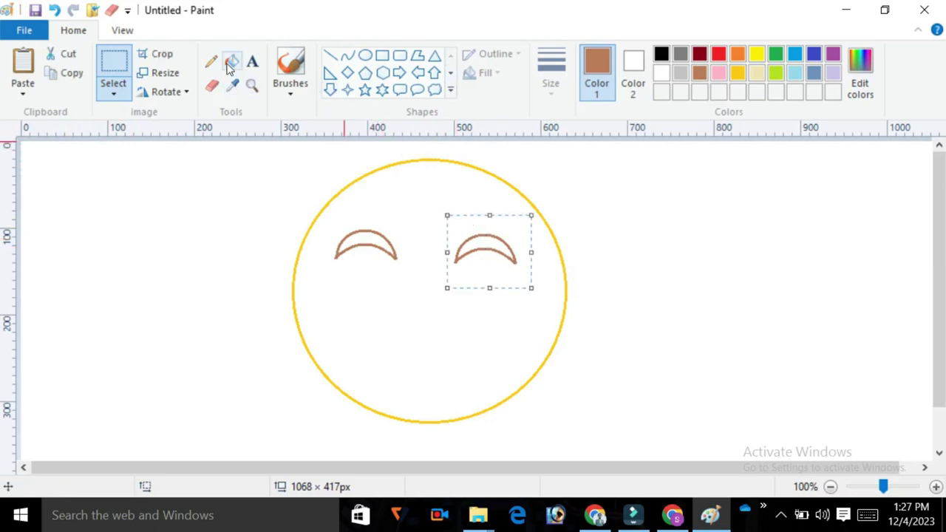
Step: Draw a brown smiling mouth about 100 px wide below the eyes from two downward-bowed curves sharing the same endpoints
left_click(347, 55)
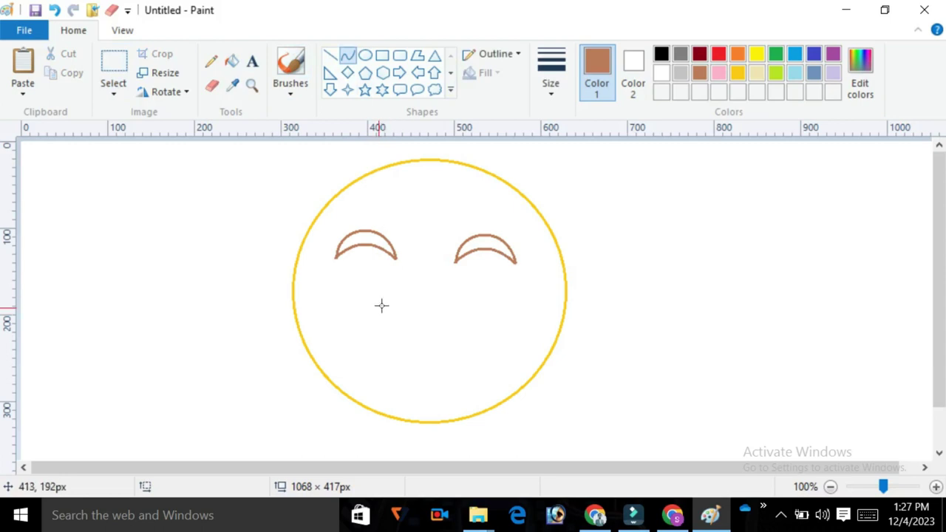
left_click_drag(382, 304, 469, 304)
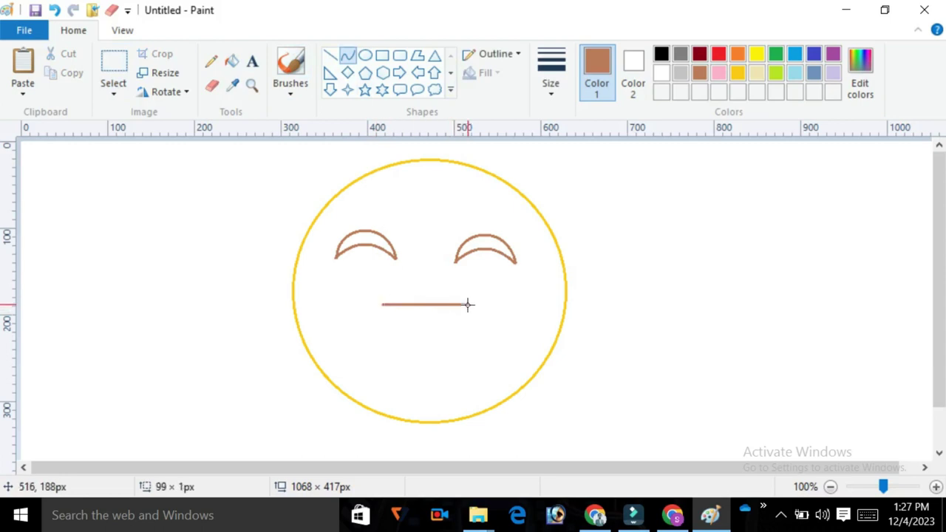
mouse_move(405, 303)
left_mouse_down()
mouse_move(400, 323)
mouse_move(444, 352)
mouse_move(432, 359)
mouse_move(414, 308)
left_mouse_up()
left_click(360, 56)
left_click(350, 56)
left_click_drag(381, 305, 468, 301)
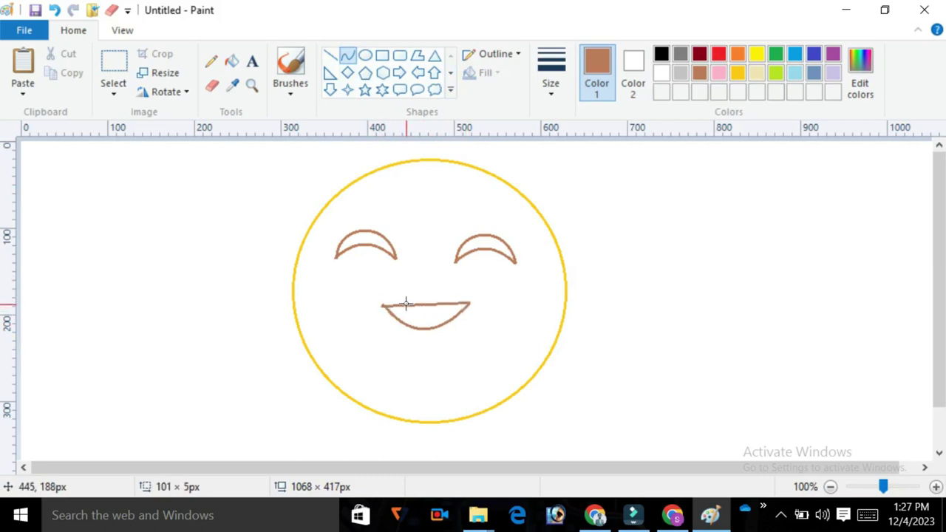
left_click_drag(405, 306, 450, 431)
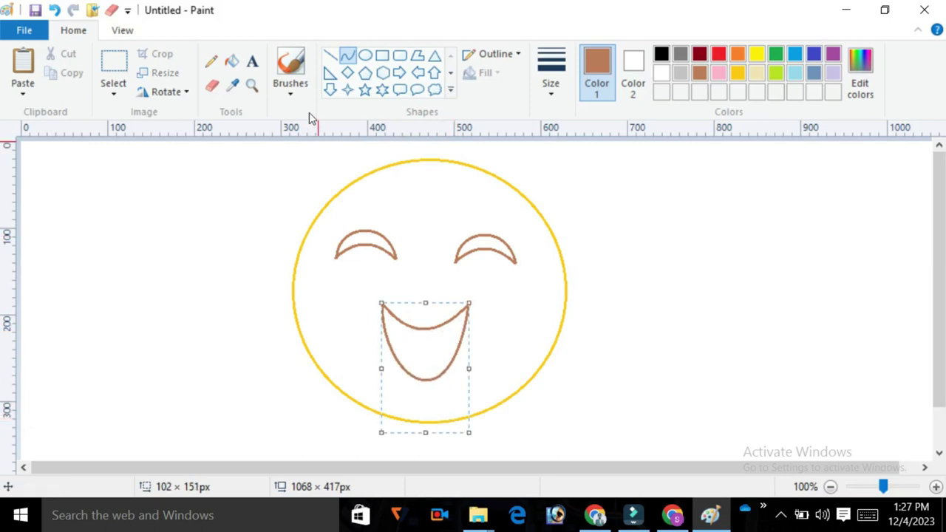
left_click(232, 194)
Step: Select the mouth, stretch the selection to about 215 × 109 px, and centre it in the lower face
left_click(114, 66)
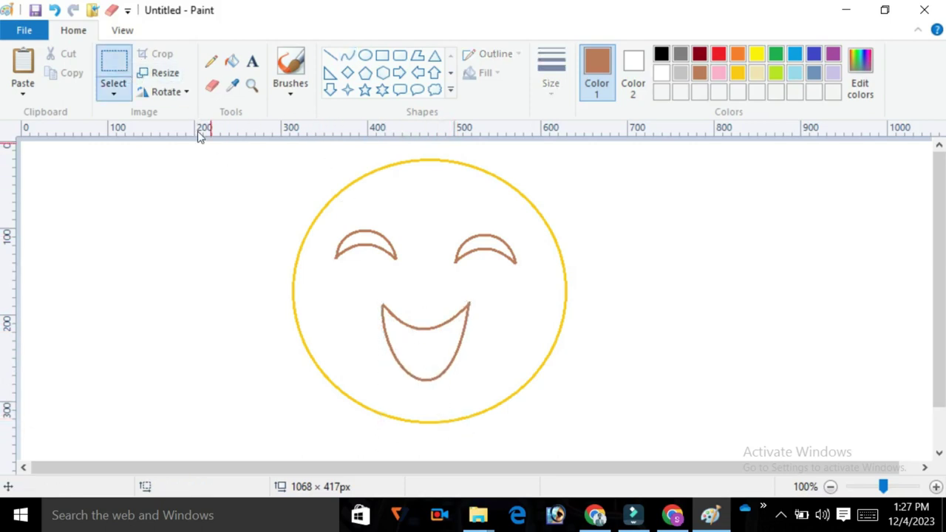
left_click_drag(362, 279, 497, 385)
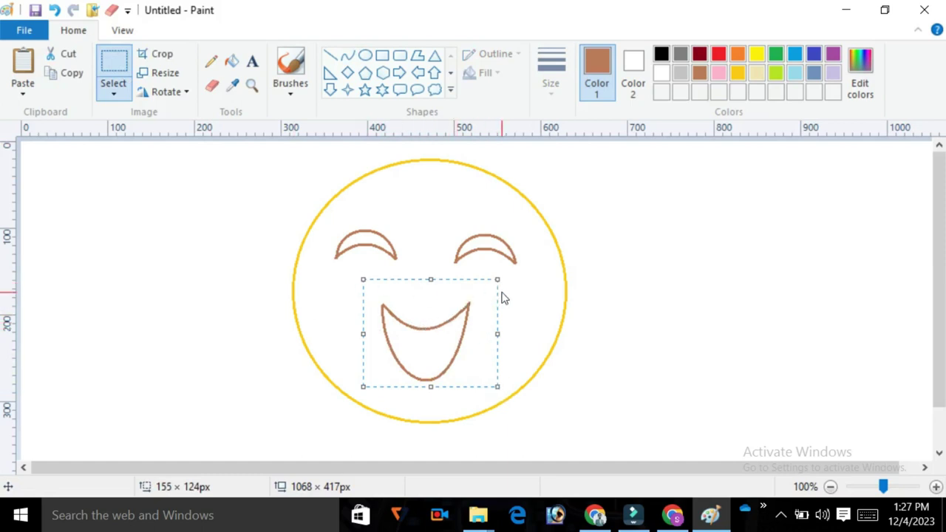
left_click_drag(496, 276, 549, 278)
left_click_drag(456, 344, 432, 344)
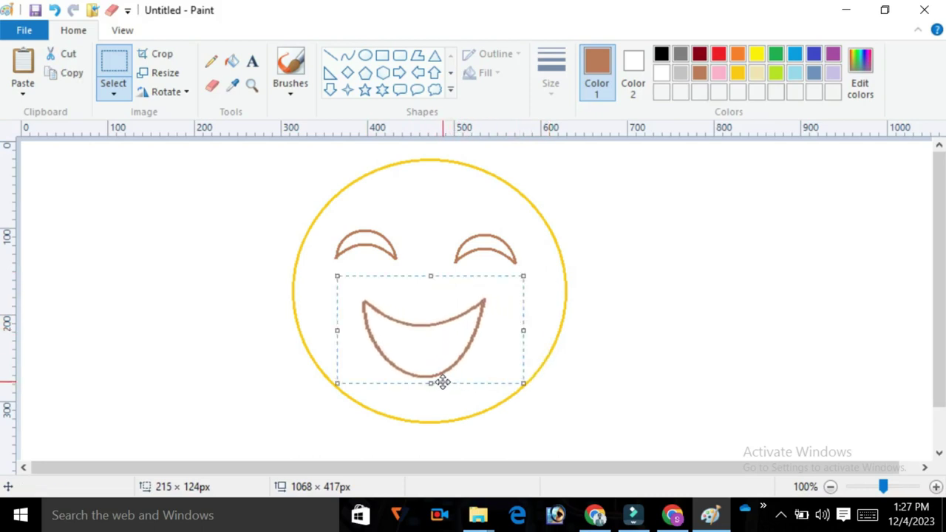
left_click_drag(430, 383, 430, 369)
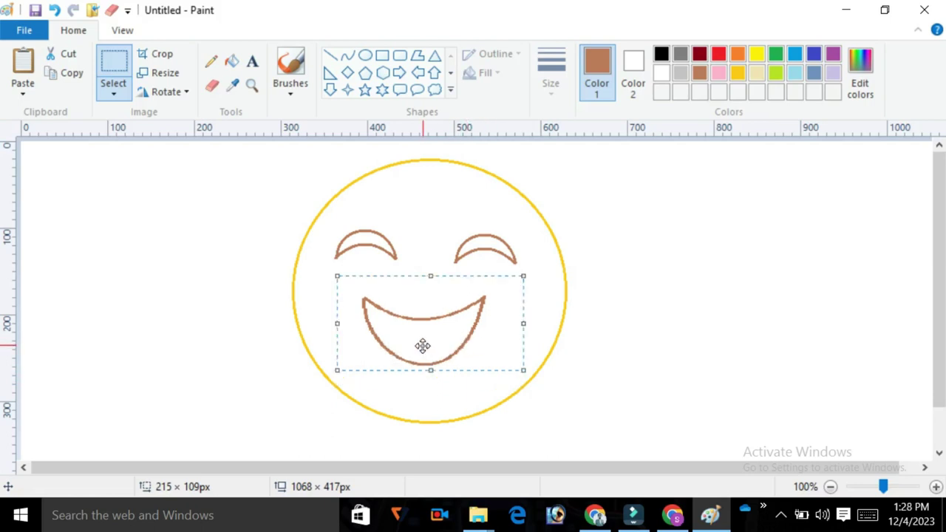
left_click(648, 294)
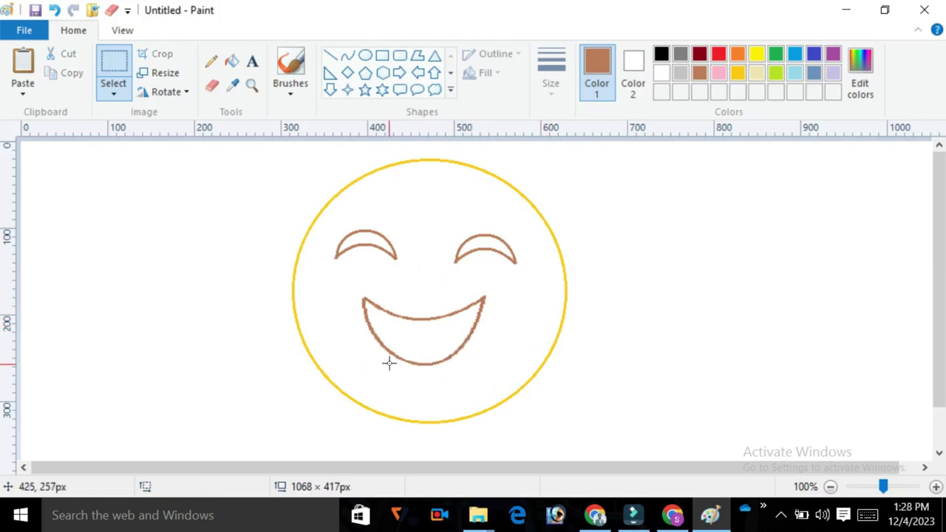
Step: Draw a brown downward-bowed curve about 135 px wide across the mouth, below its upper edge, to outline the teeth
left_click(347, 55)
left_click_drag(365, 308, 485, 312)
left_click_drag(406, 308, 439, 342)
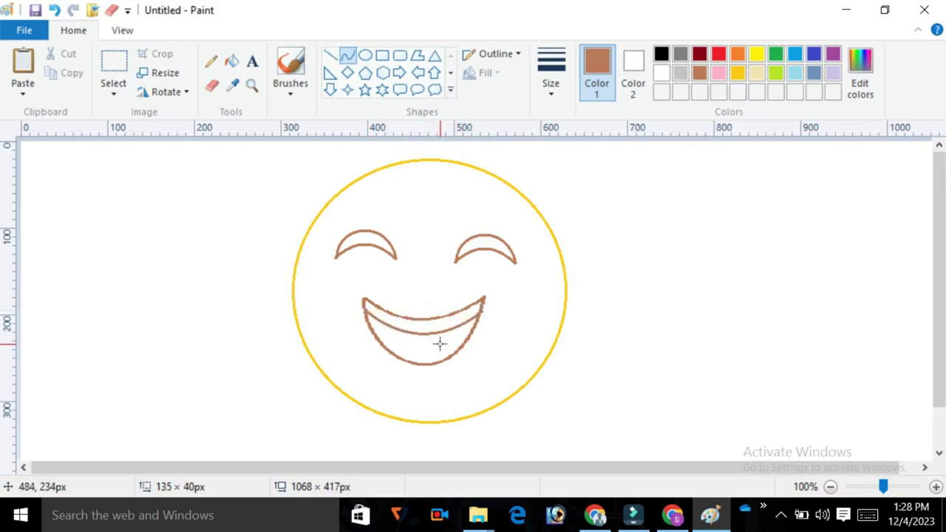
Step: Draw an upward-arching tongue curve about 57 px wide at the mouth's base, and set Color 1 to turquoise
left_click(364, 56)
left_click(348, 57)
left_click_drag(398, 357, 427, 346)
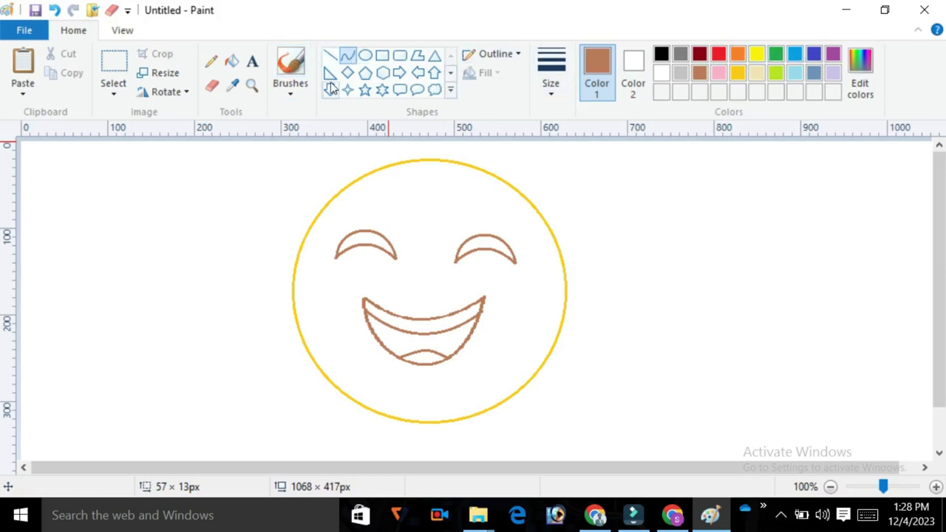
left_click(794, 56)
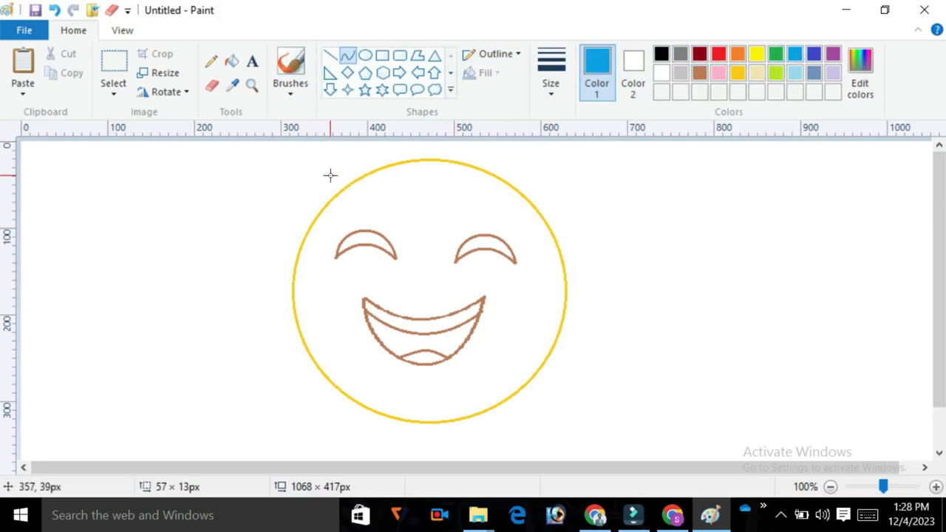
Step: Try a turquoise sweat drop about 55 px wide from two curves on the face's upper-left edge, and undo it
left_click_drag(302, 203, 322, 165)
left_click_drag(326, 131, 319, 152)
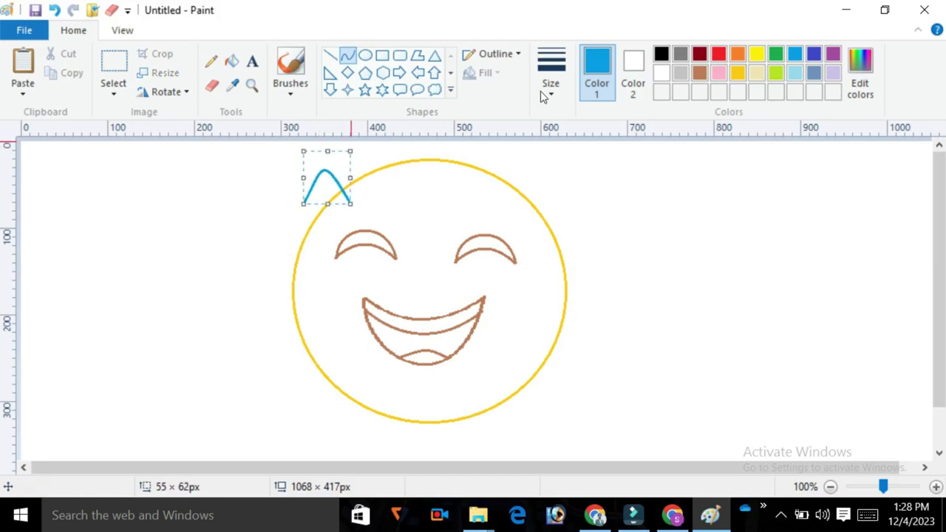
left_click(357, 74)
left_click(347, 56)
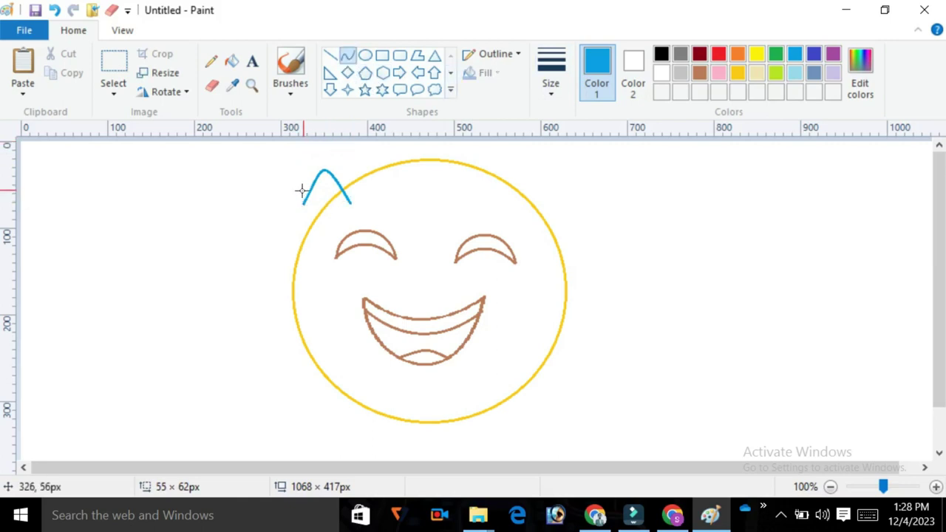
left_click(303, 204)
left_click_drag(303, 203, 348, 204)
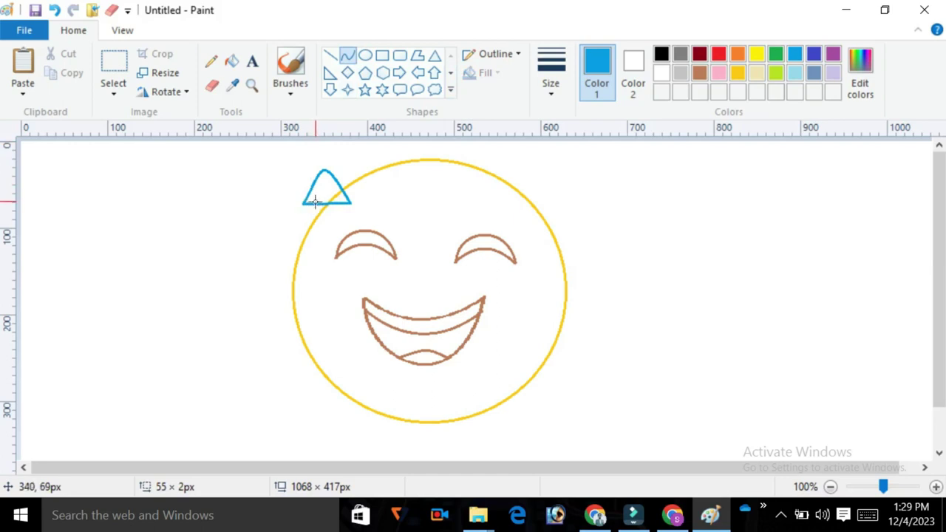
left_click_drag(315, 201, 335, 261)
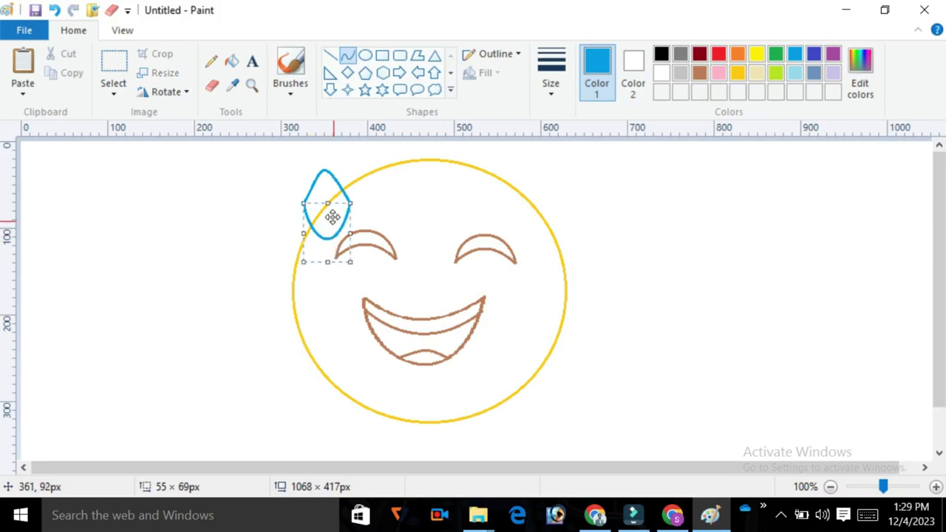
left_click(259, 207)
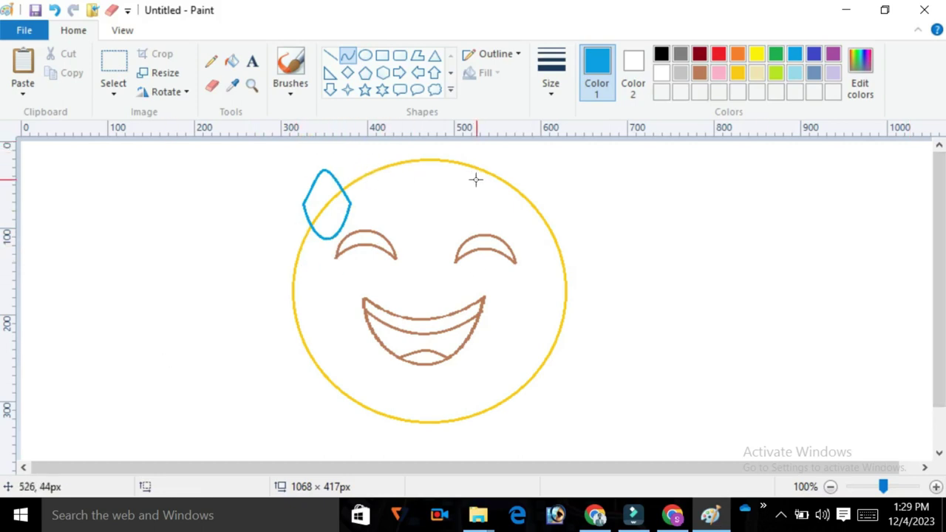
key("ctrl+z")
key("ctrl+z")
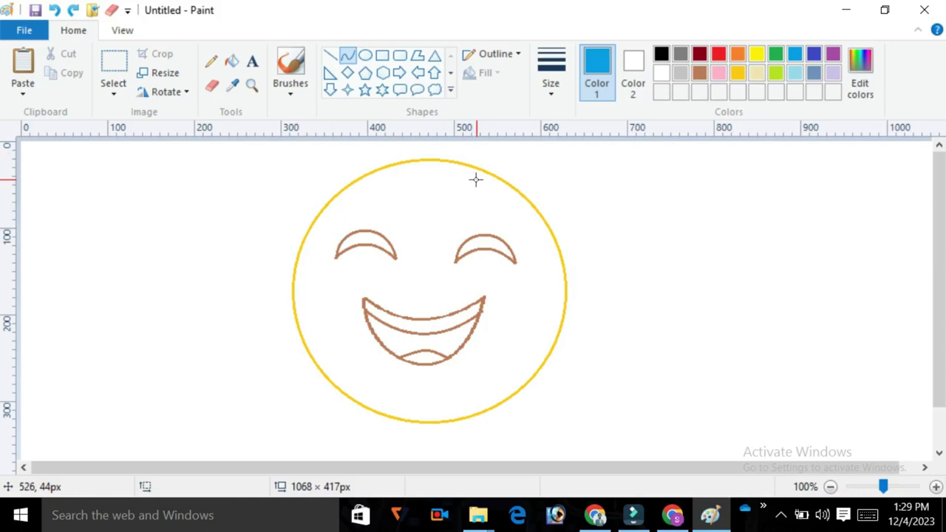
Step: Draw an upward-arching turquoise curve about 60 px wide over the face's upper-left edge and nudge it up near the canvas's top edge
left_click_drag(297, 204, 349, 203)
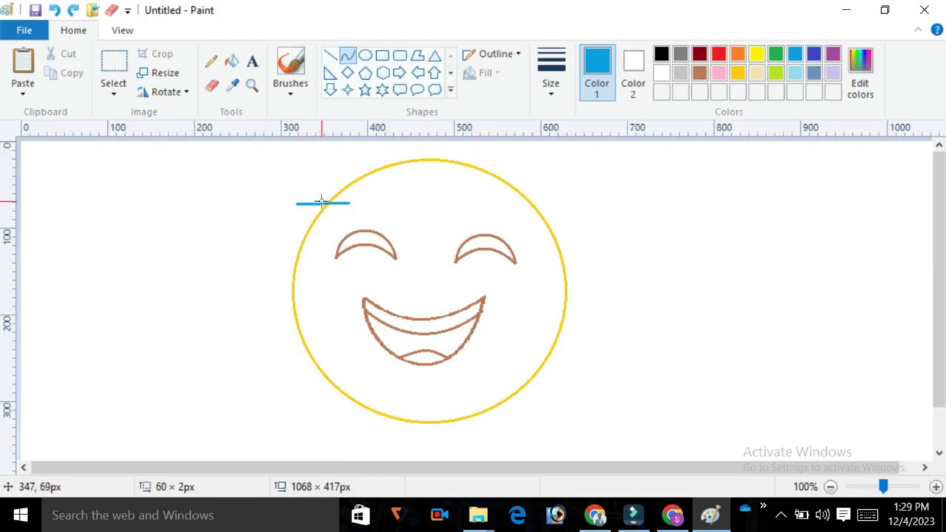
left_click_drag(320, 200, 316, 131)
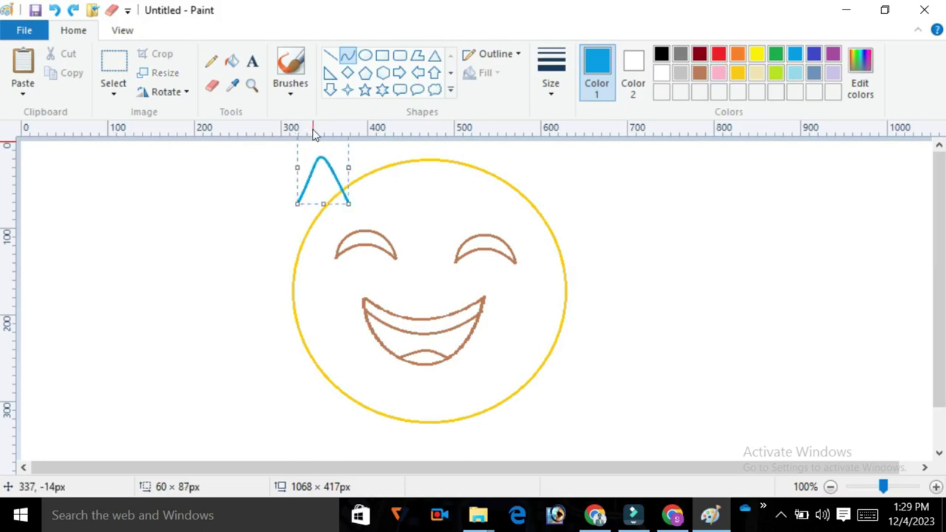
key("Up")
key("Up")
key("Up")
key("Up")
key("Up")
key("Up")
key("Up")
key("Up")
key("Up")
key("Up")
key("Up")
key("Up")
key("Up")
key("Up")
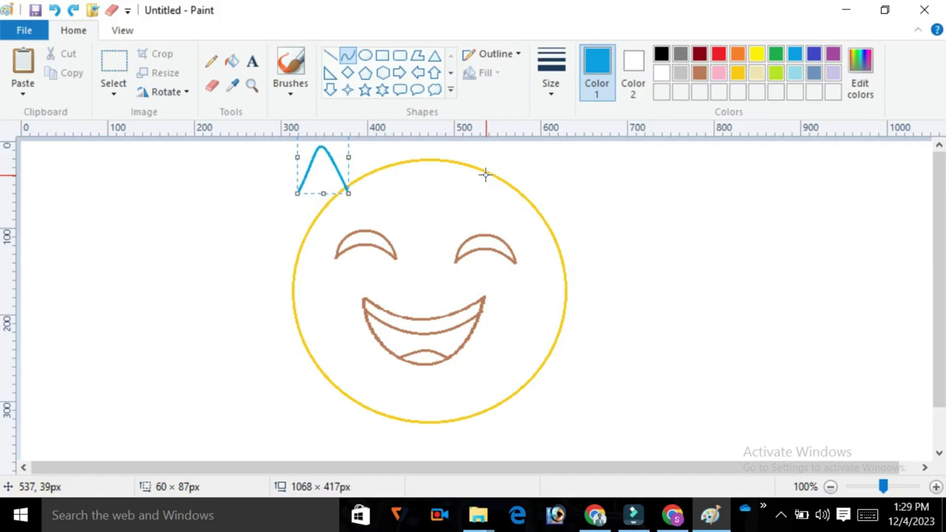
Step: Close the sweat drop with a downward-bowed turquoise curve about 59 px wide joining the upper curve's two ends
left_click(347, 55)
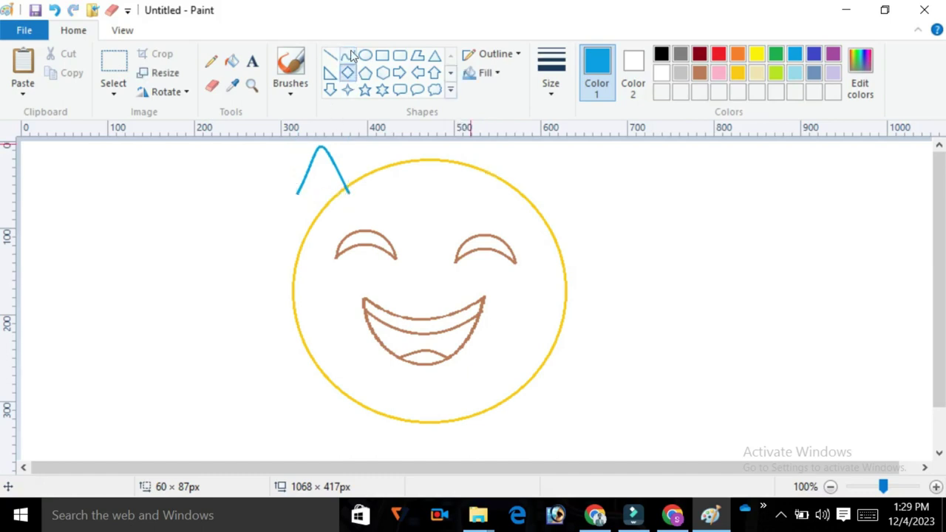
left_click(297, 192)
left_click_drag(298, 193, 347, 192)
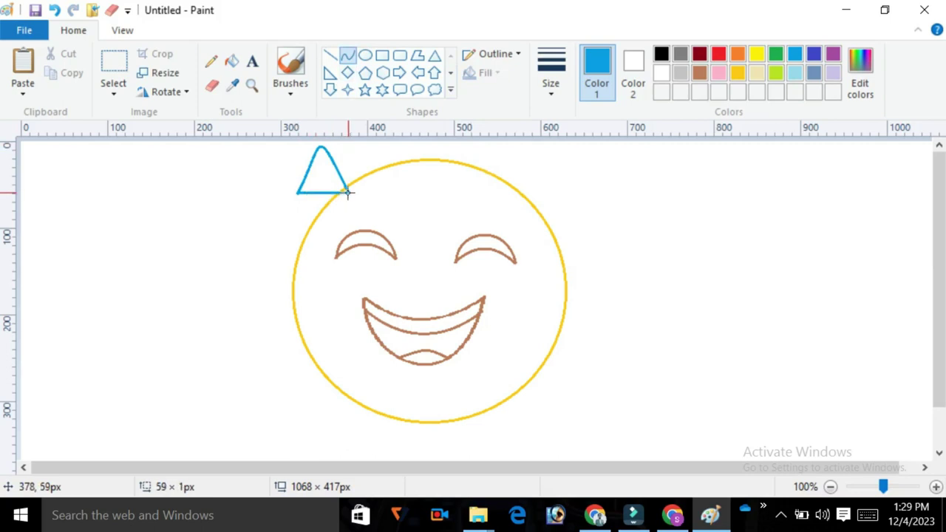
left_click_drag(305, 193, 340, 285)
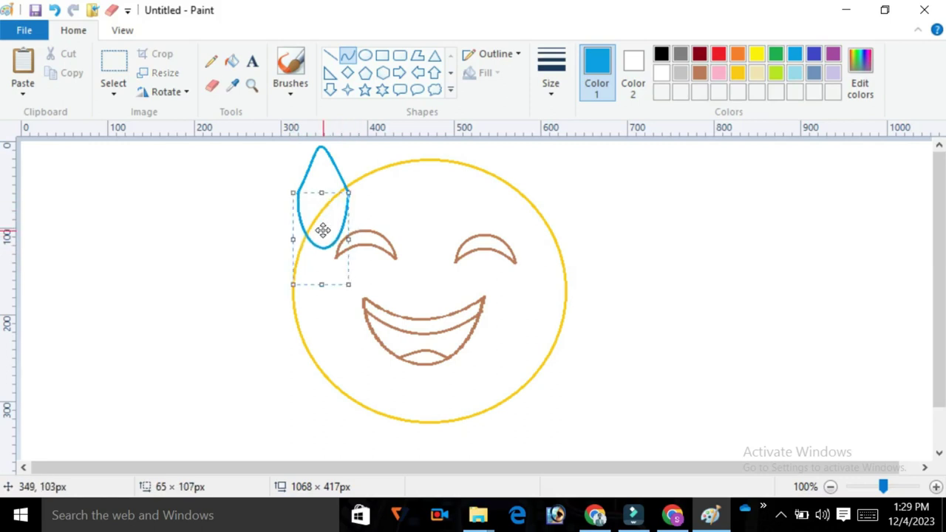
left_click(347, 72)
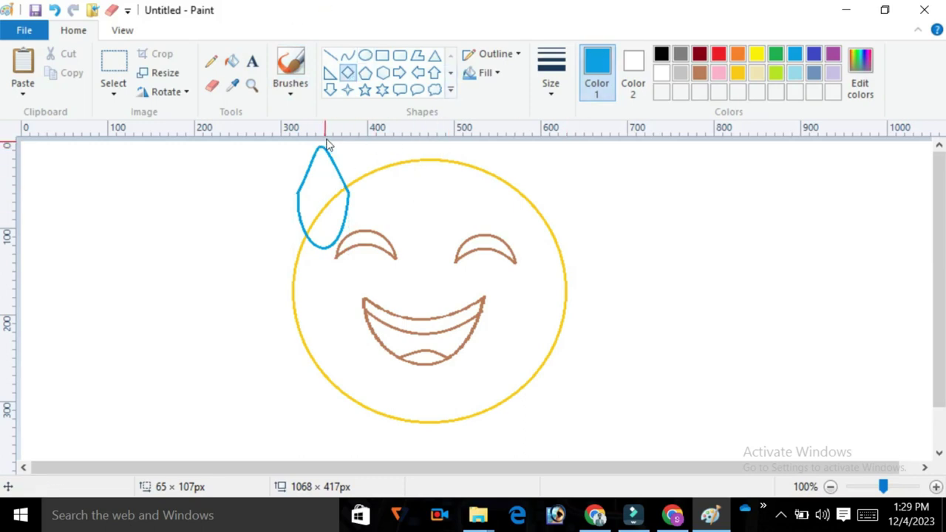
Step: Erase the part of the yellow face outline inside the sweat drop with an enlarged eraser
left_click(212, 86)
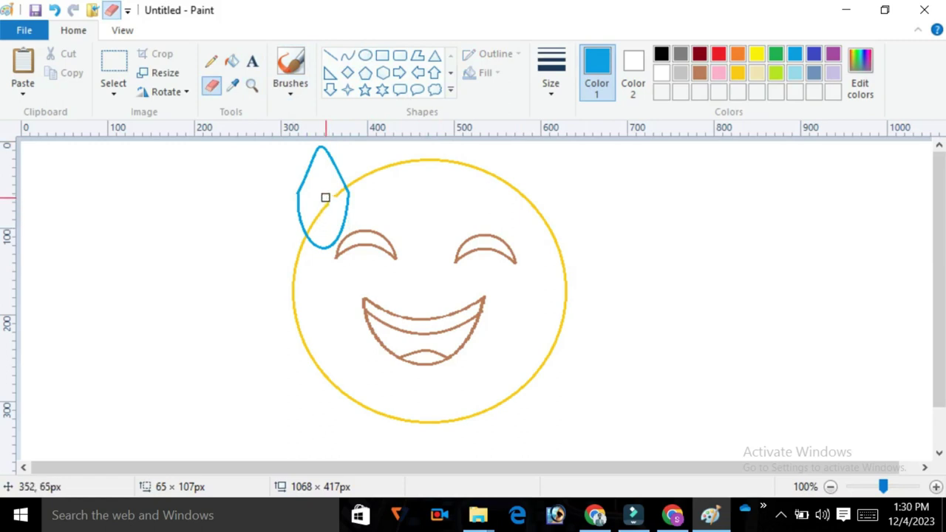
key("ctrl+plus")
key("ctrl+plus")
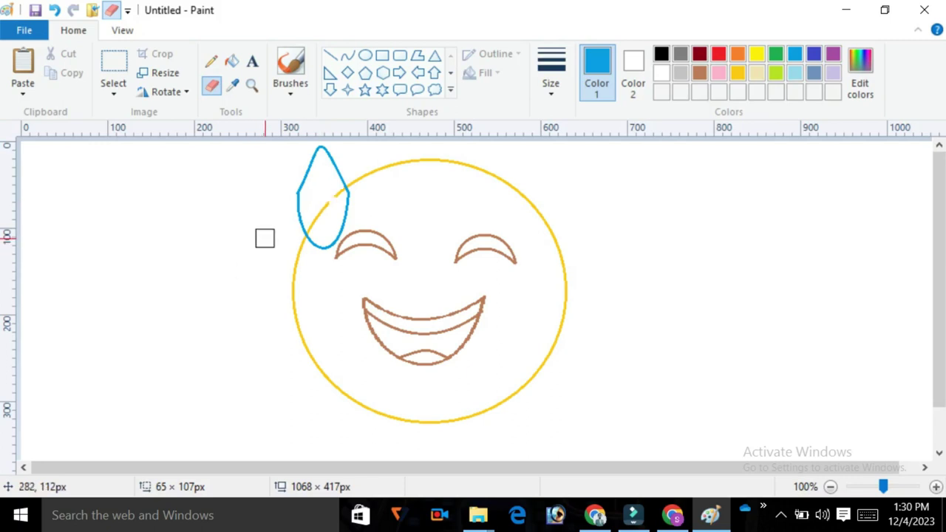
left_click_drag(316, 210, 332, 200)
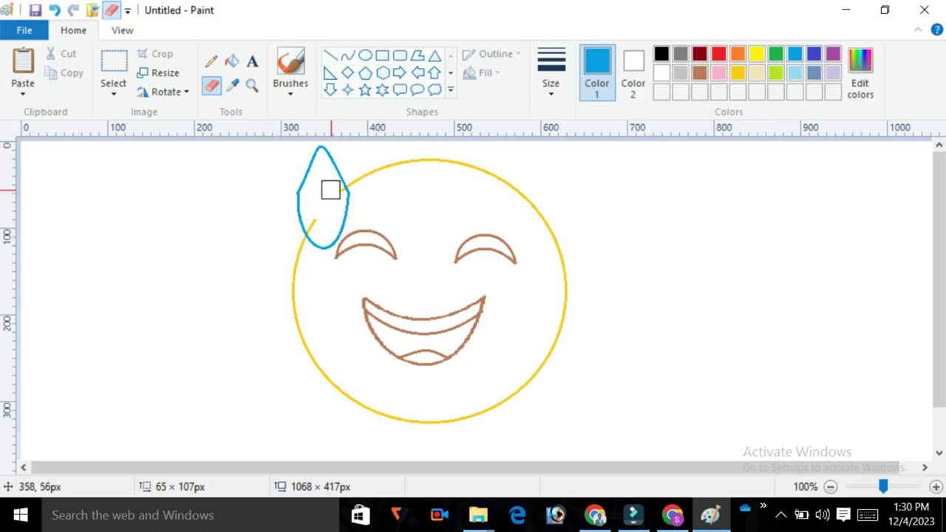
left_click_drag(332, 196, 320, 219)
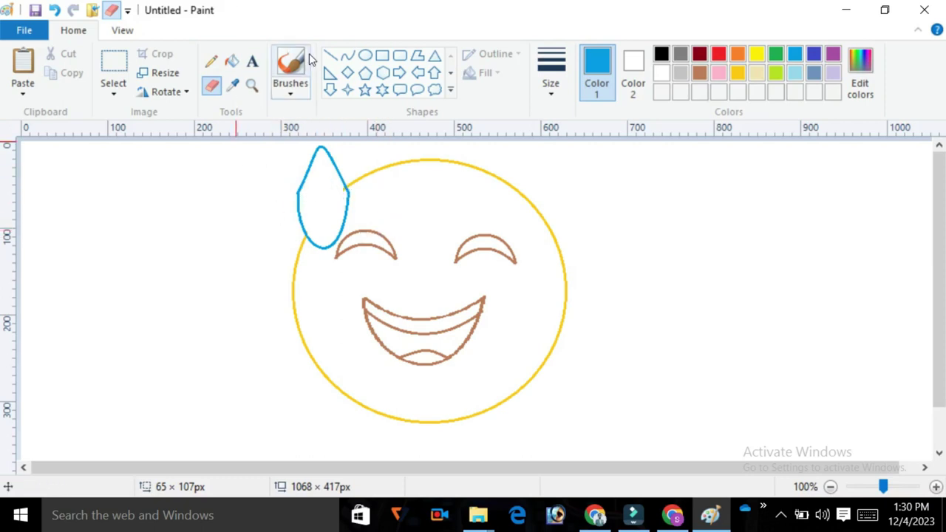
Step: Fill the face with gold, leaving the eyes, mouth and sweat drop unfilled
left_click(232, 62)
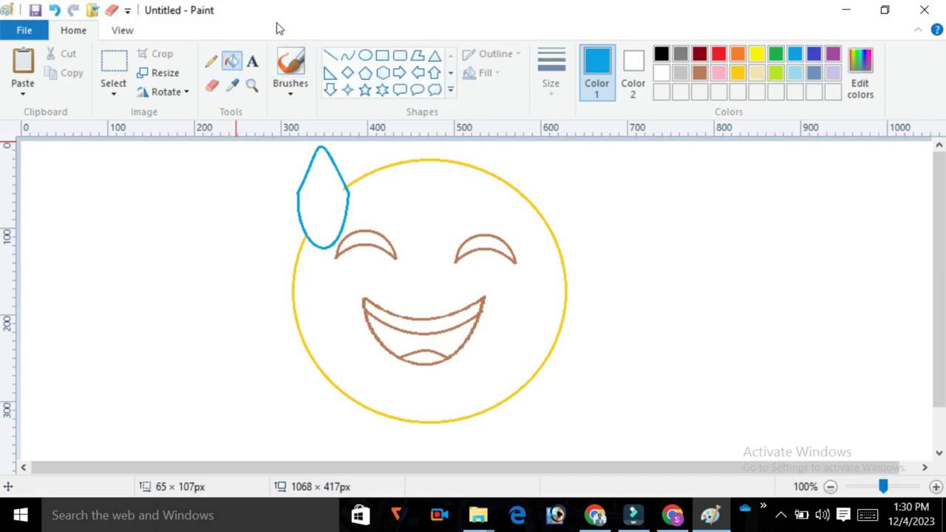
left_click(738, 74)
left_click(452, 195)
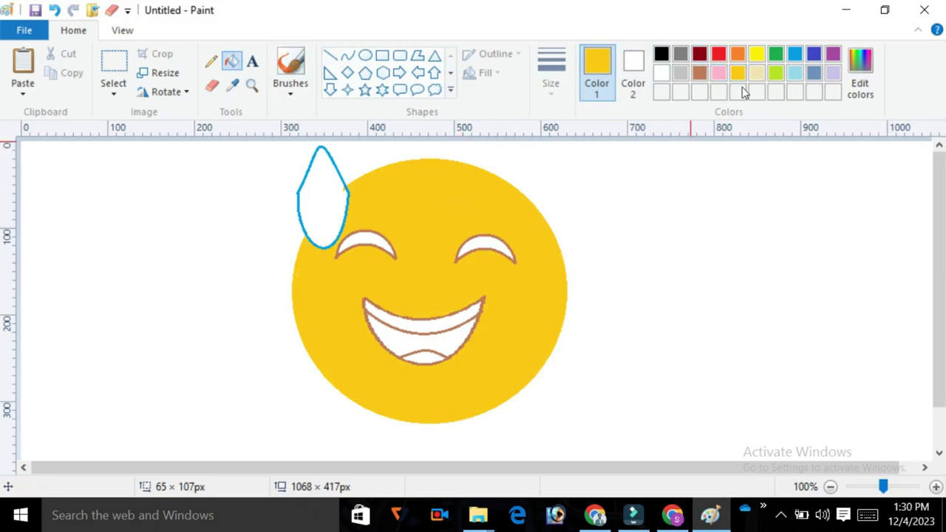
Step: Fill both crescent eyes with dark red
left_click(699, 54)
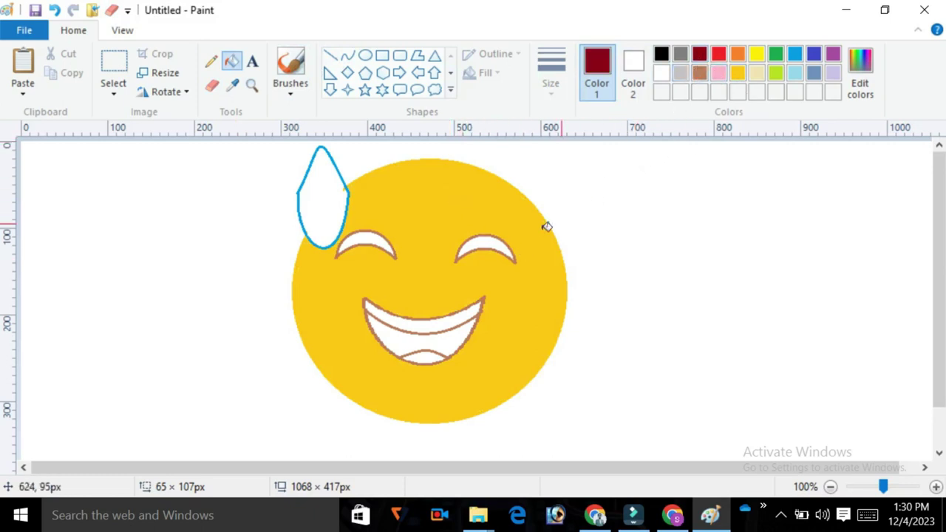
left_click(487, 240)
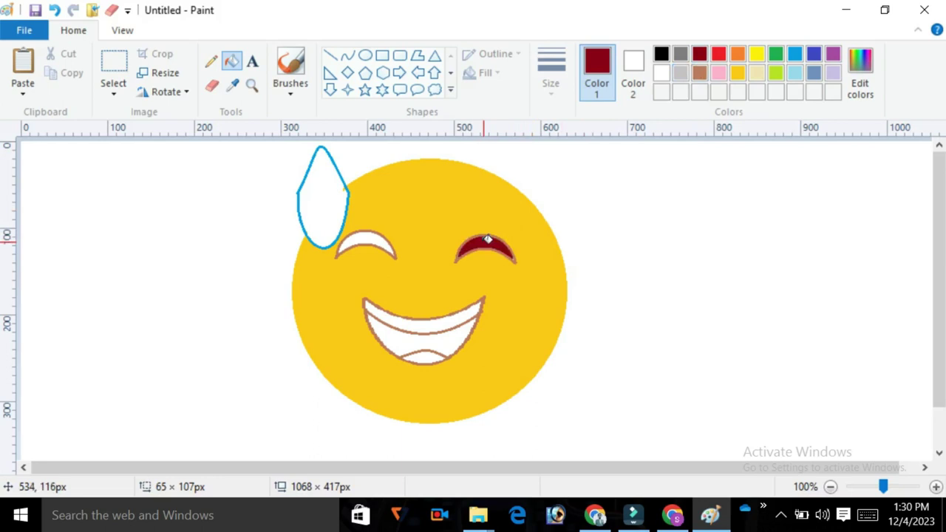
left_click(370, 239)
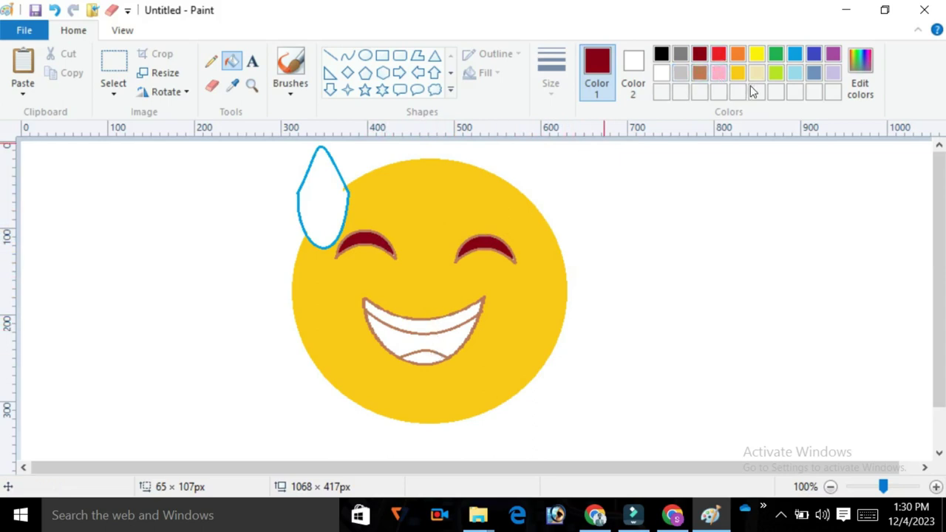
Step: Fill the tongue with a custom pink (Red 255, Green 74, Blue 102) and the mouth area between teeth and tongue with brown
left_click(861, 85)
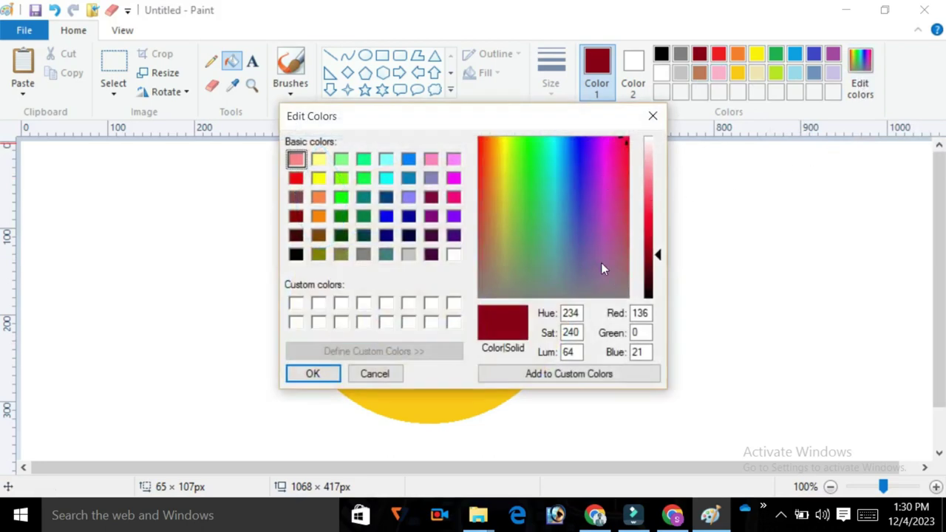
left_click(656, 185)
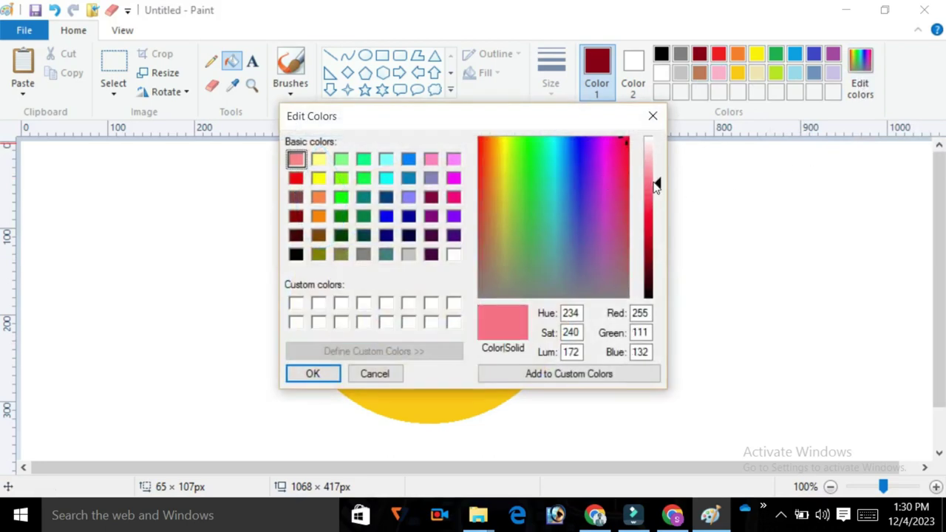
left_click(651, 195)
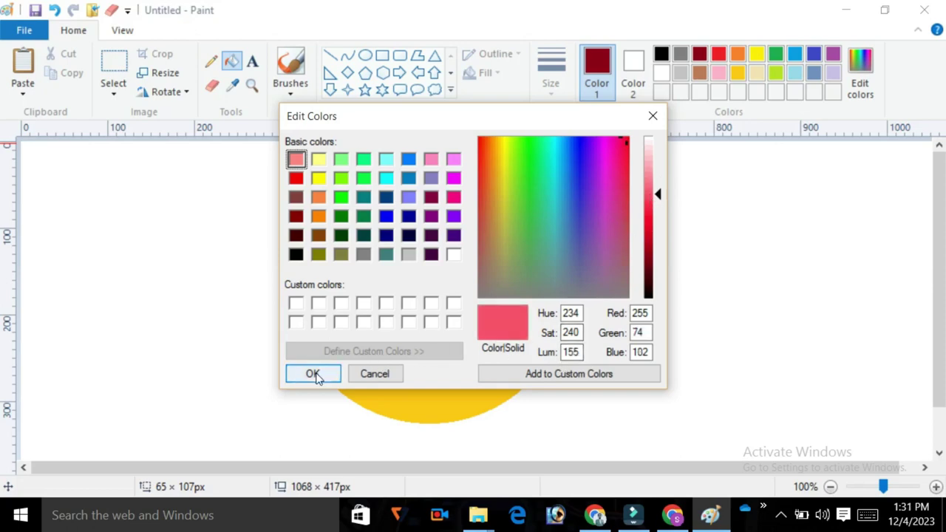
left_click(313, 375)
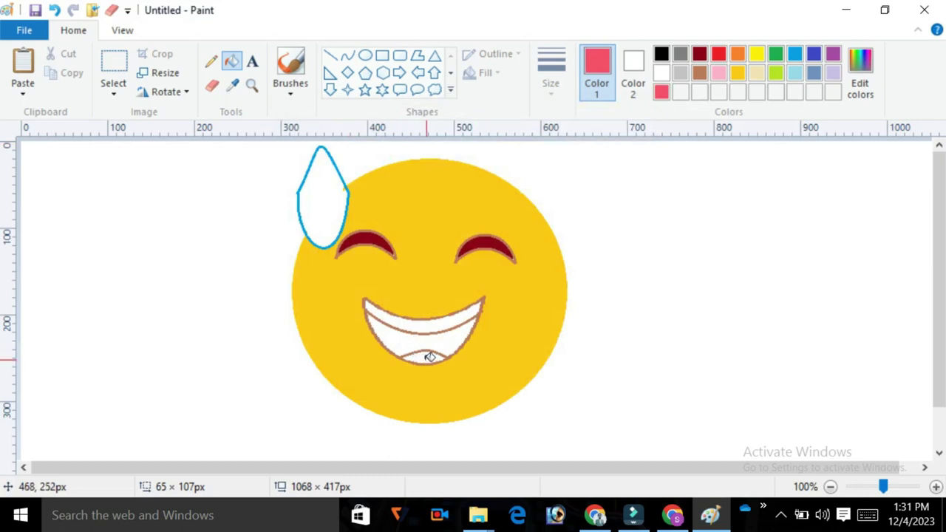
left_click(429, 357)
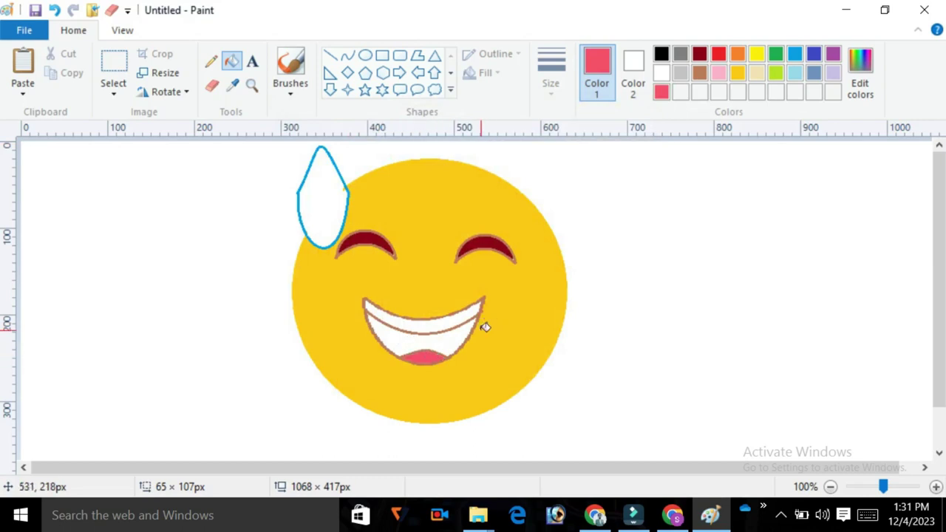
left_click(700, 74)
left_click(450, 341)
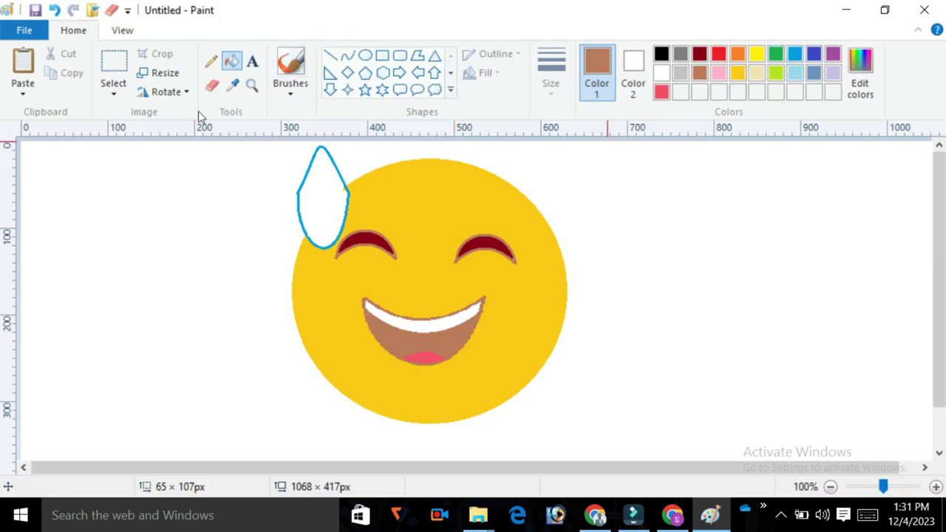
Step: Draw a light turquoise inner drop about 43 px wide inside the sweat drop from an upward-arching and a downward-bowed curve
left_click(350, 56)
left_click(793, 73)
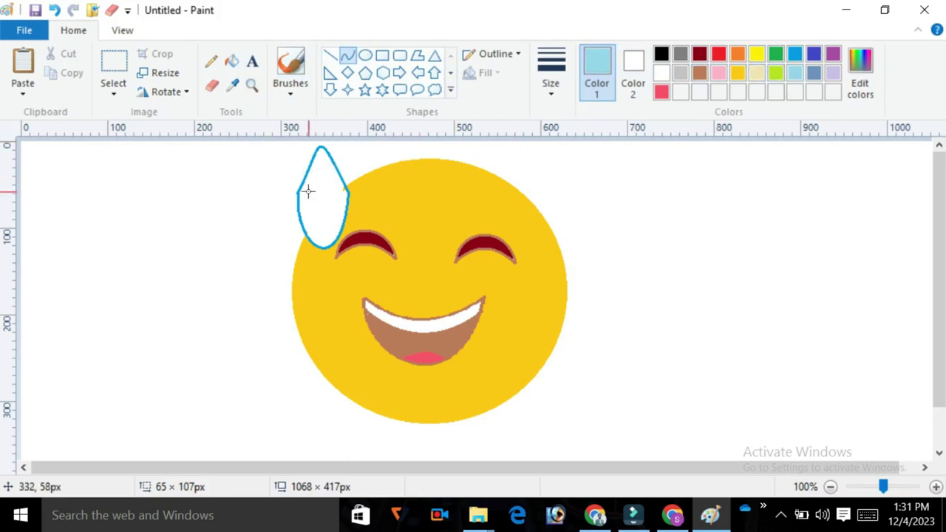
left_click_drag(308, 191, 319, 143)
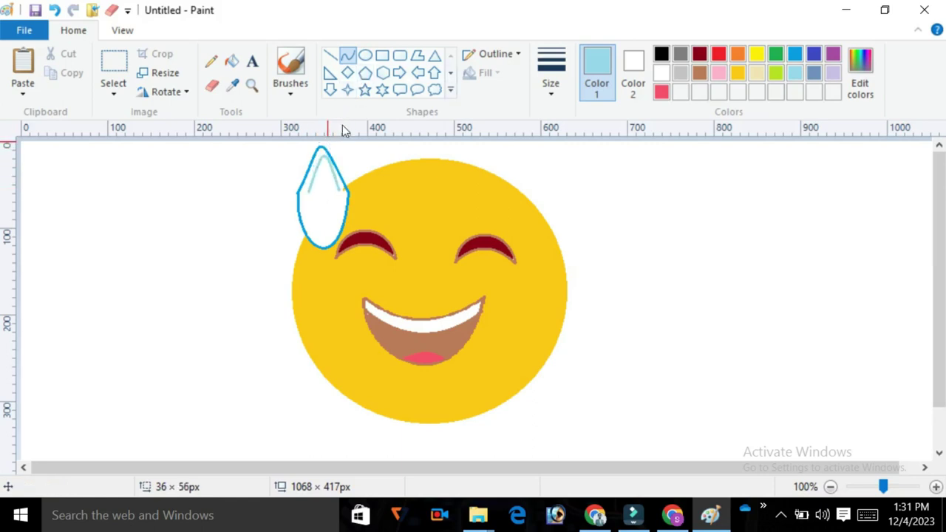
key("ctrl+z")
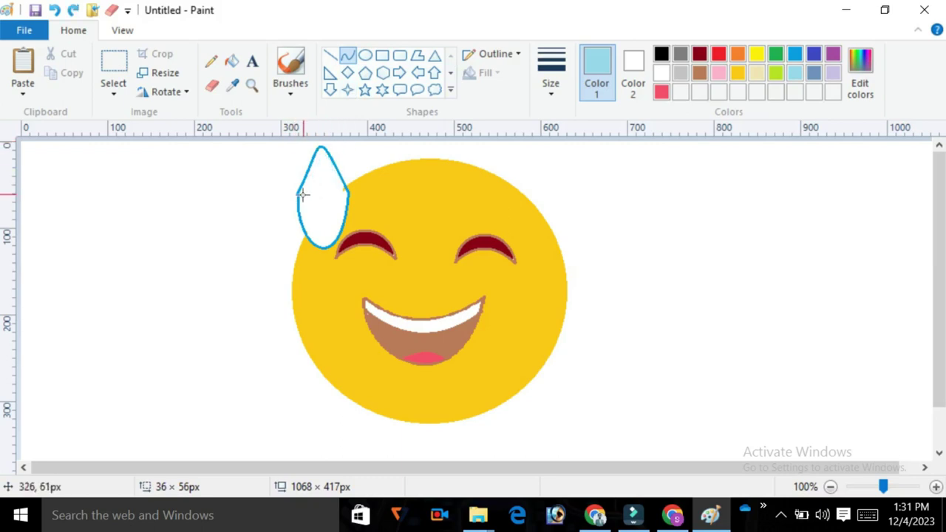
left_click_drag(304, 192, 313, 135)
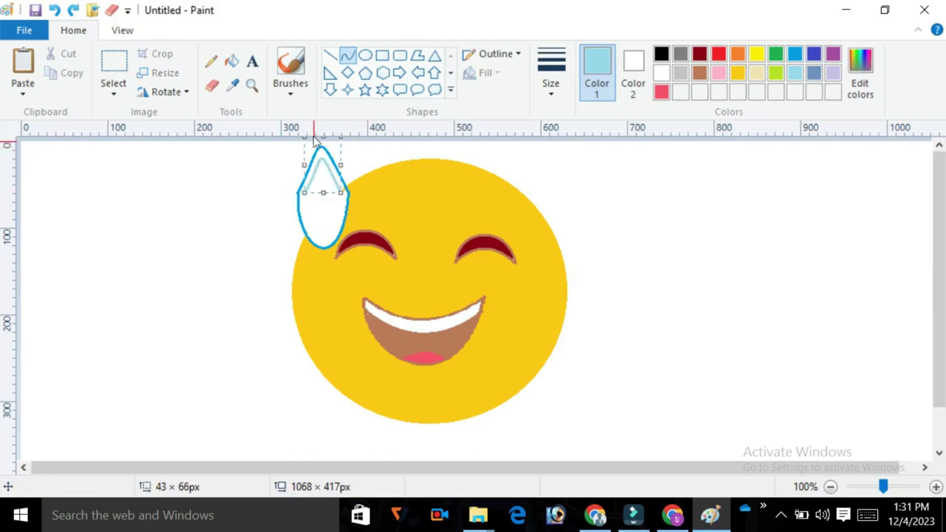
left_click(348, 56)
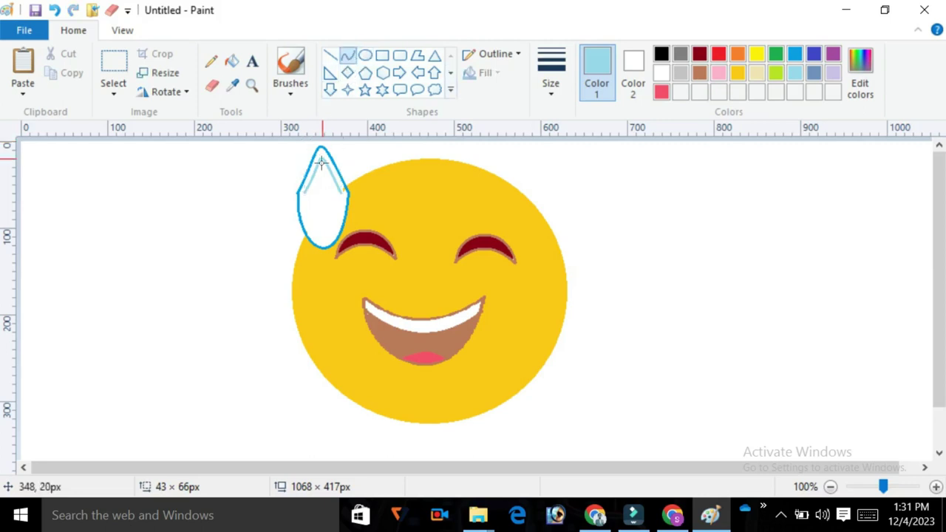
left_click_drag(303, 193, 327, 232)
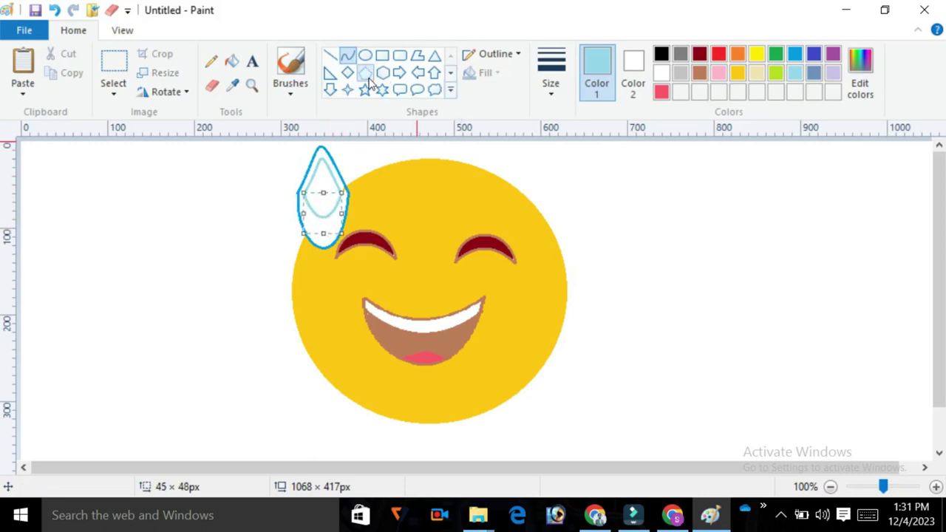
left_click(399, 73)
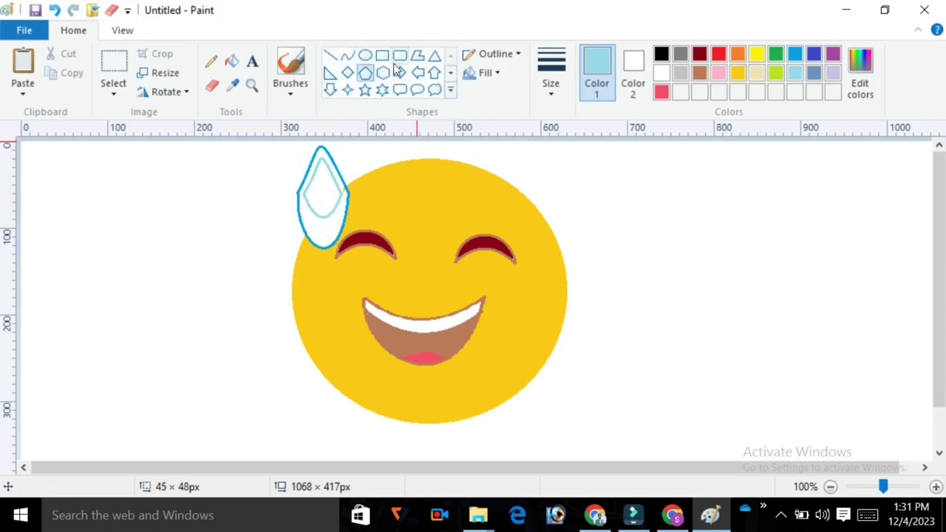
Step: Fill the inner drop with light turquoise and the surrounding part of the sweat drop with turquoise
left_click(231, 62)
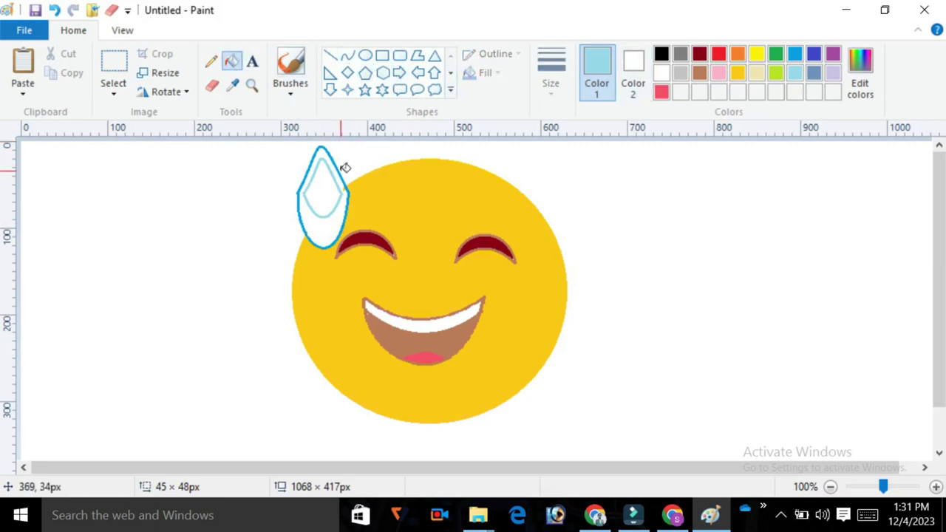
left_click(323, 192)
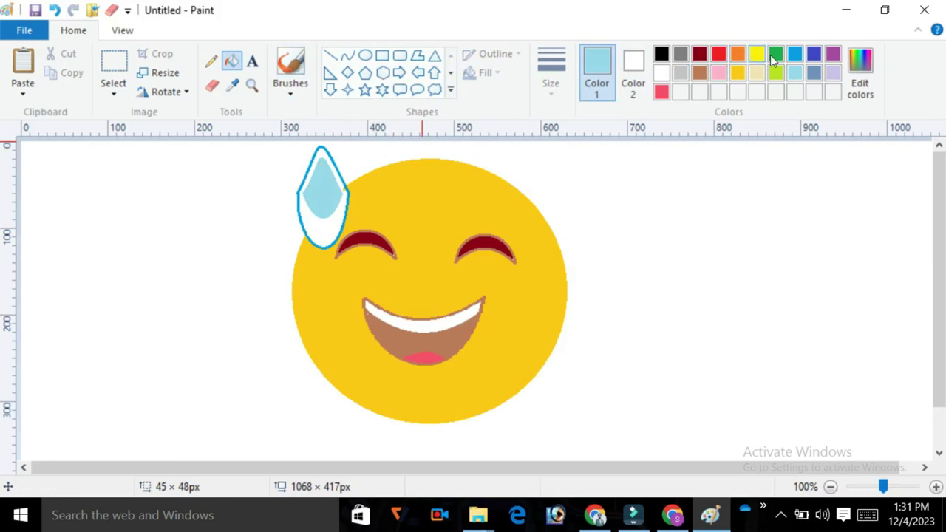
left_click(794, 54)
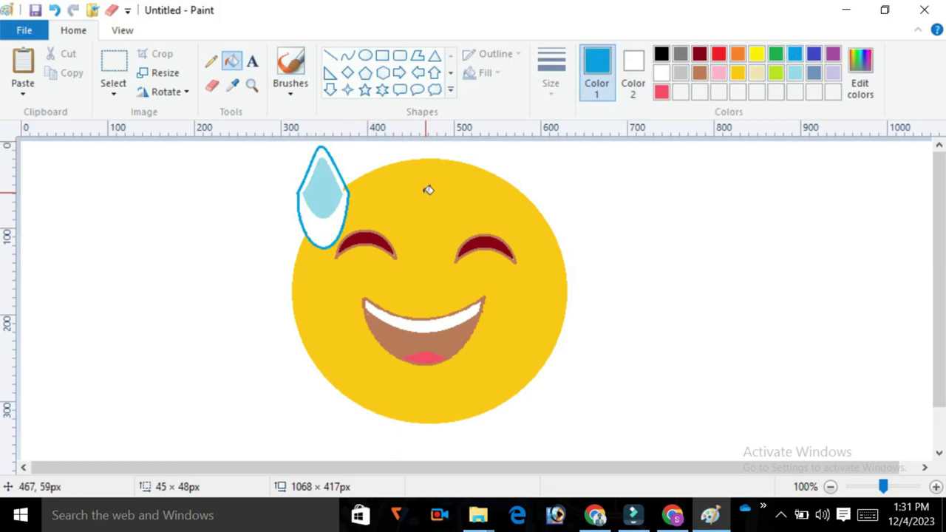
left_click(326, 240)
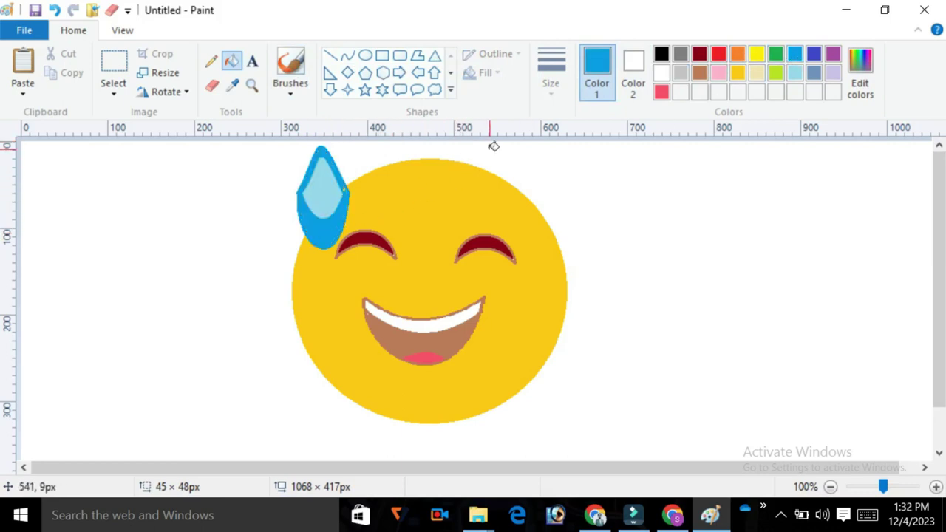